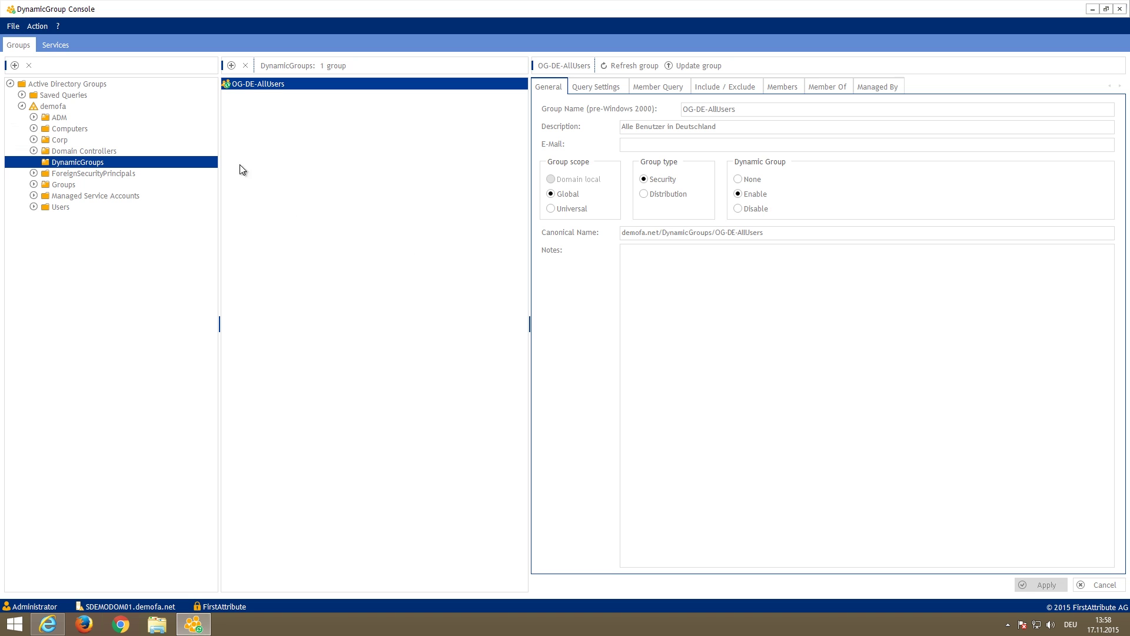
- Create a global security group named OG-DEP-Sales in the DynamicGroups OU
{"action": "left_click", "coordinate": [232, 66]}
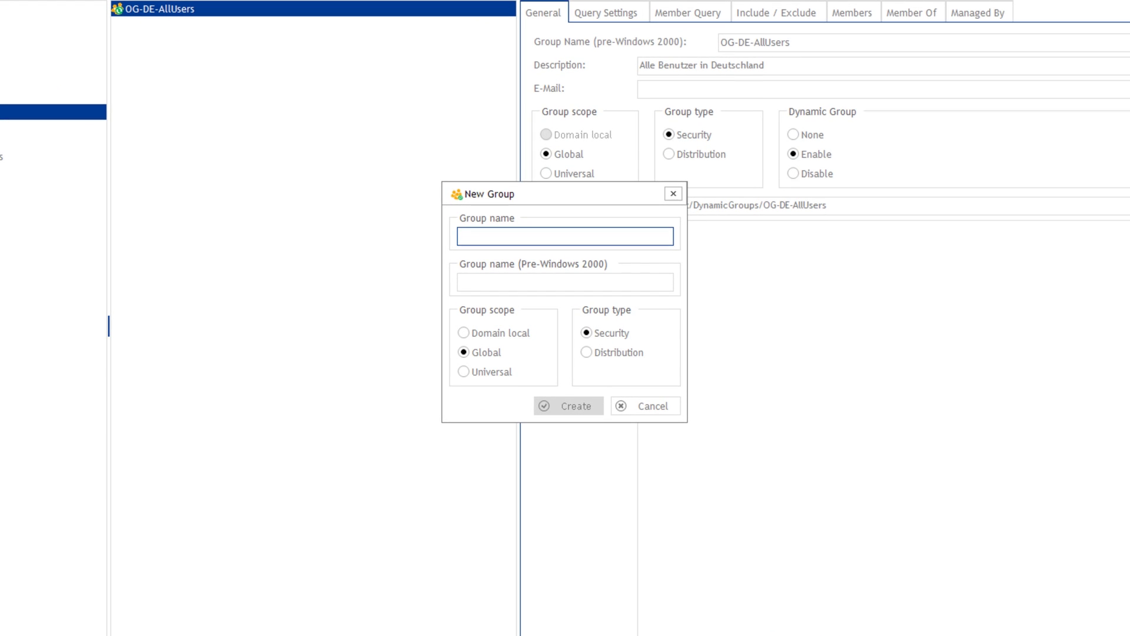
{"action": "type", "text": "OG"}
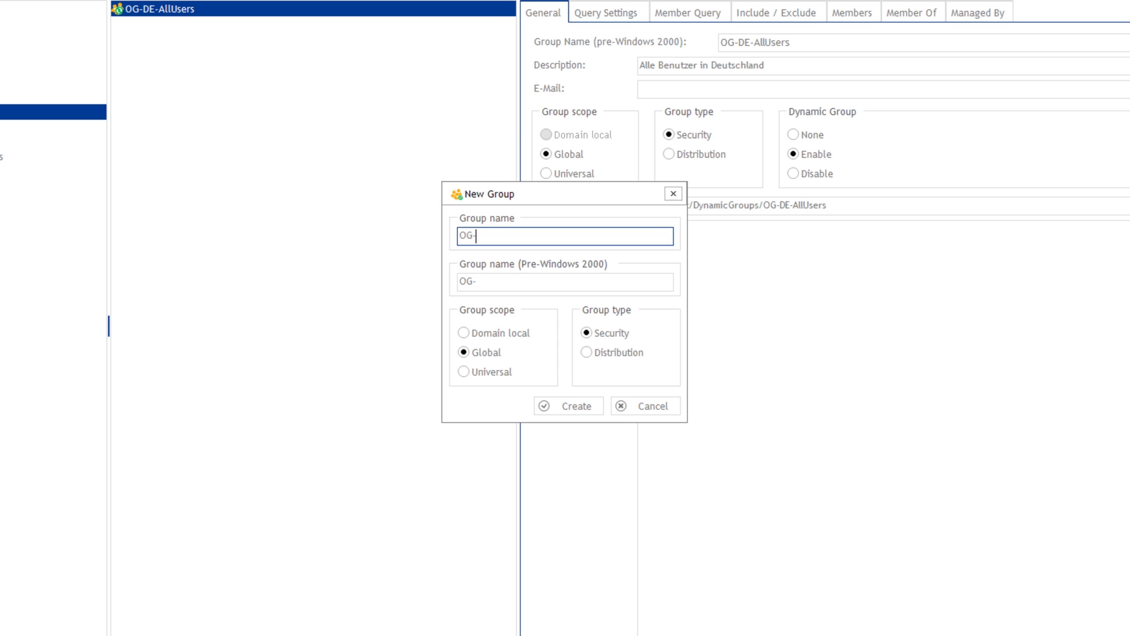
{"action": "type", "text": "-DEP-Sales"}
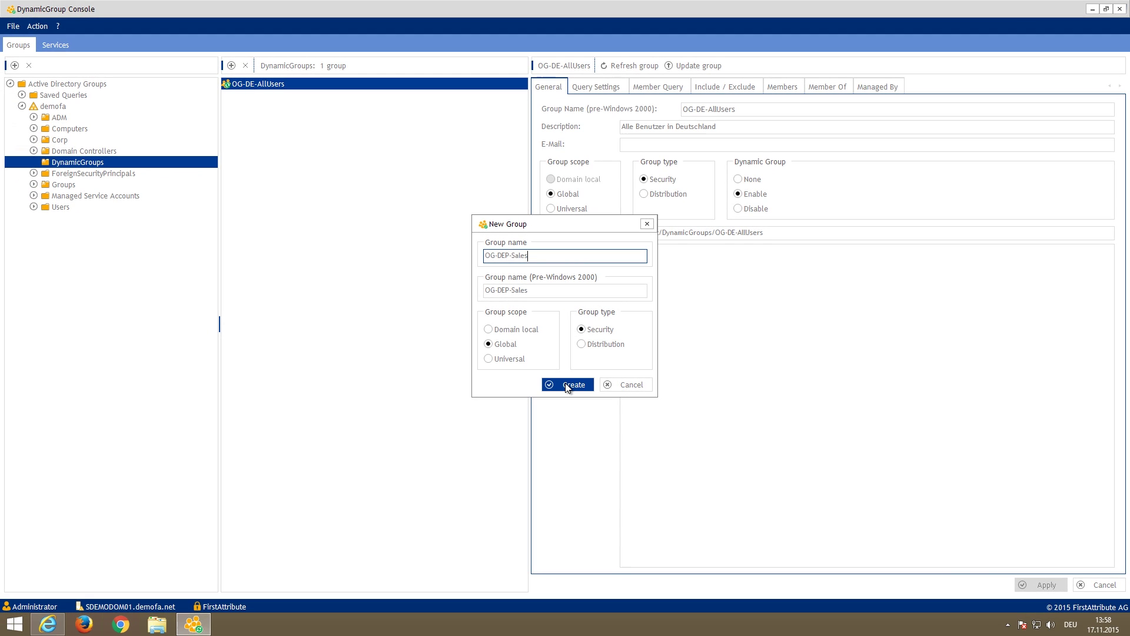
{"action": "left_click", "coordinate": [567, 387]}
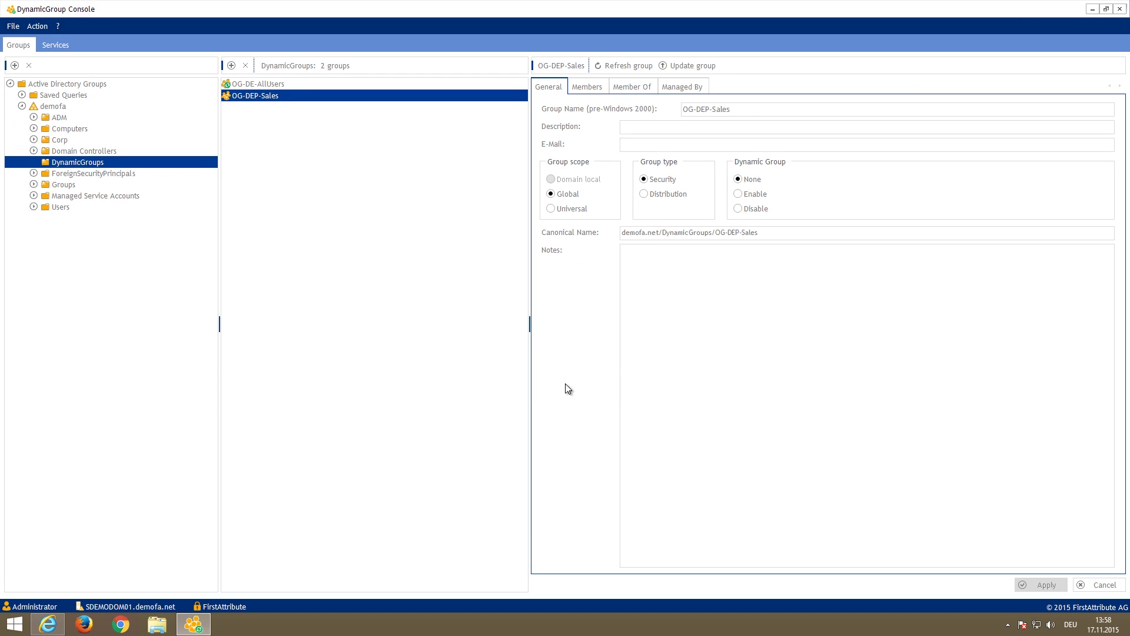
- Set the new group's description to "Alle Benutzer die in einem Sales-Department arbeiten" and enable it as a dynamic group
{"action": "left_click", "coordinate": [649, 127]}
{"action": "type", "text": "Al"}
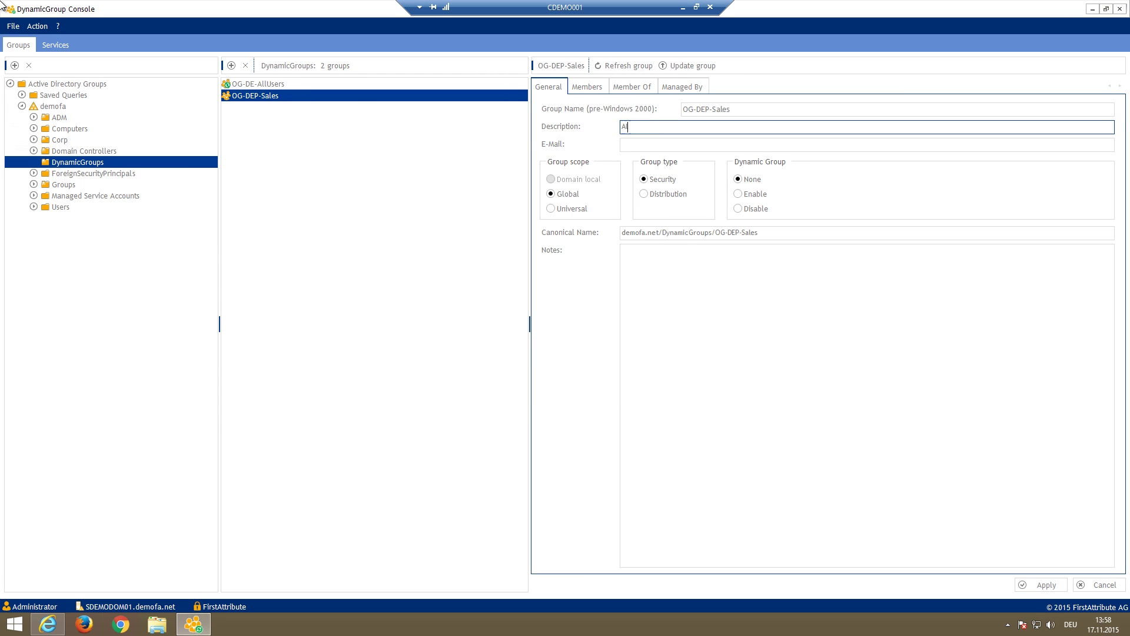
{"action": "type", "text": "le Benutzer die in einem Sales-Department arbeiten"}
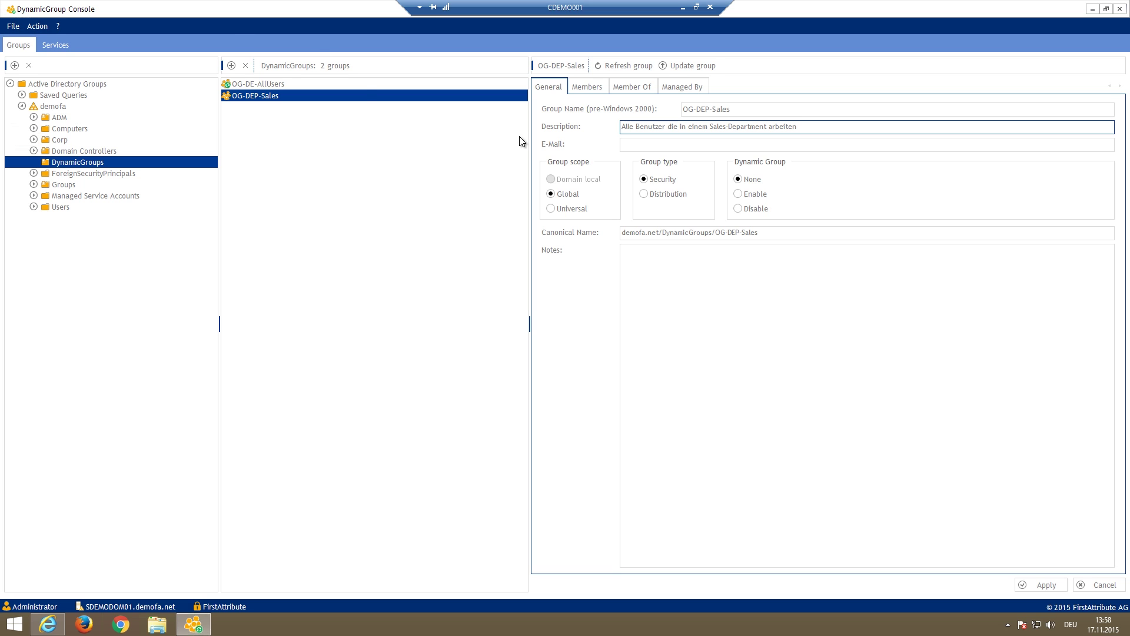
{"action": "left_click", "coordinate": [739, 194]}
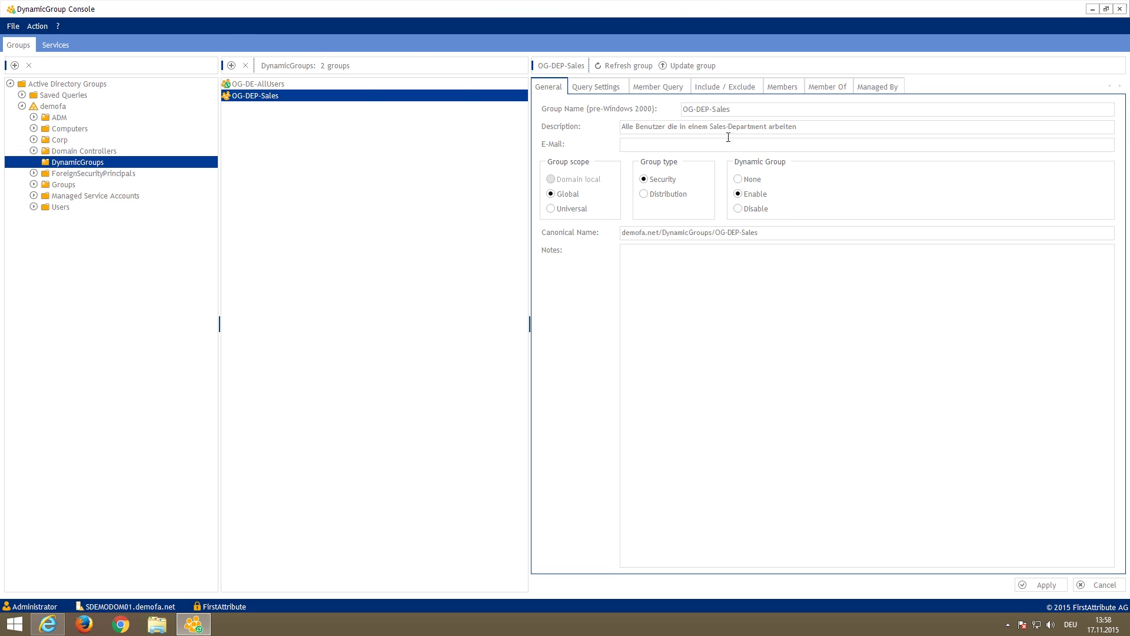
- Restrict the group's member query to users under the search root OU=Corp,DC=demofa,DC=net and preview the matching objects
{"action": "left_click", "coordinate": [608, 87]}
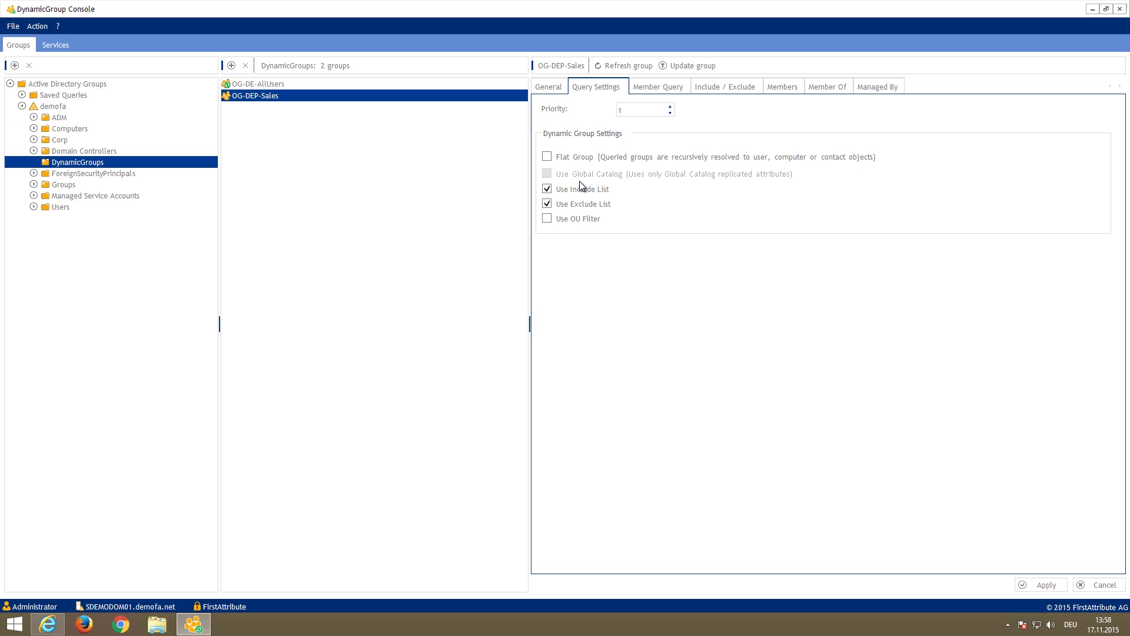
{"action": "left_click", "coordinate": [659, 91]}
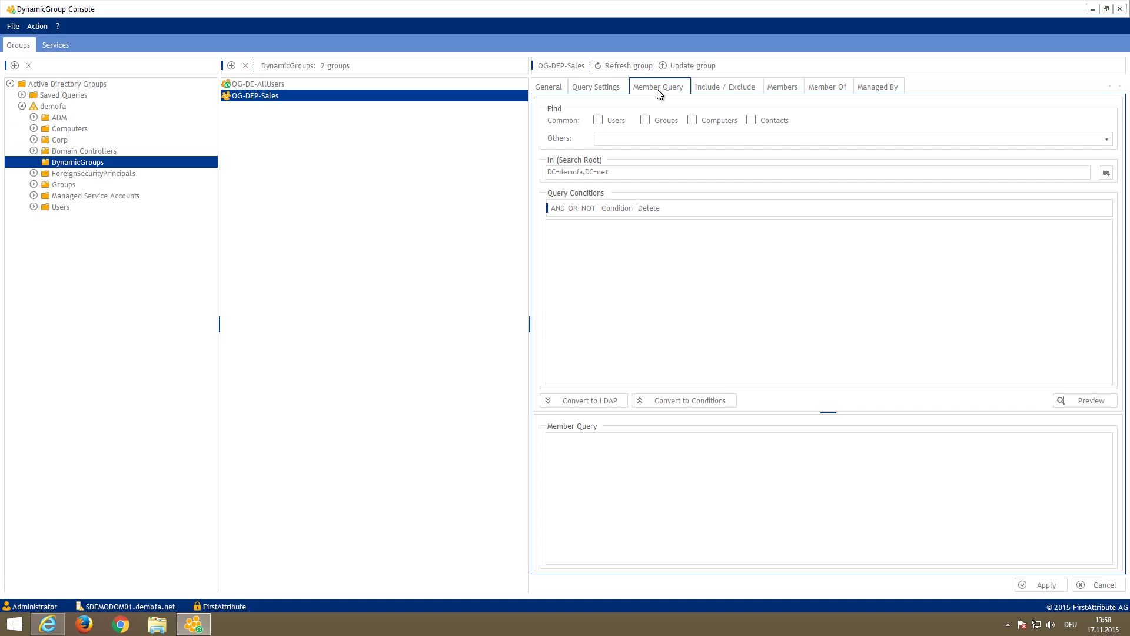
{"action": "left_click", "coordinate": [598, 120]}
{"action": "left_click", "coordinate": [1106, 172]}
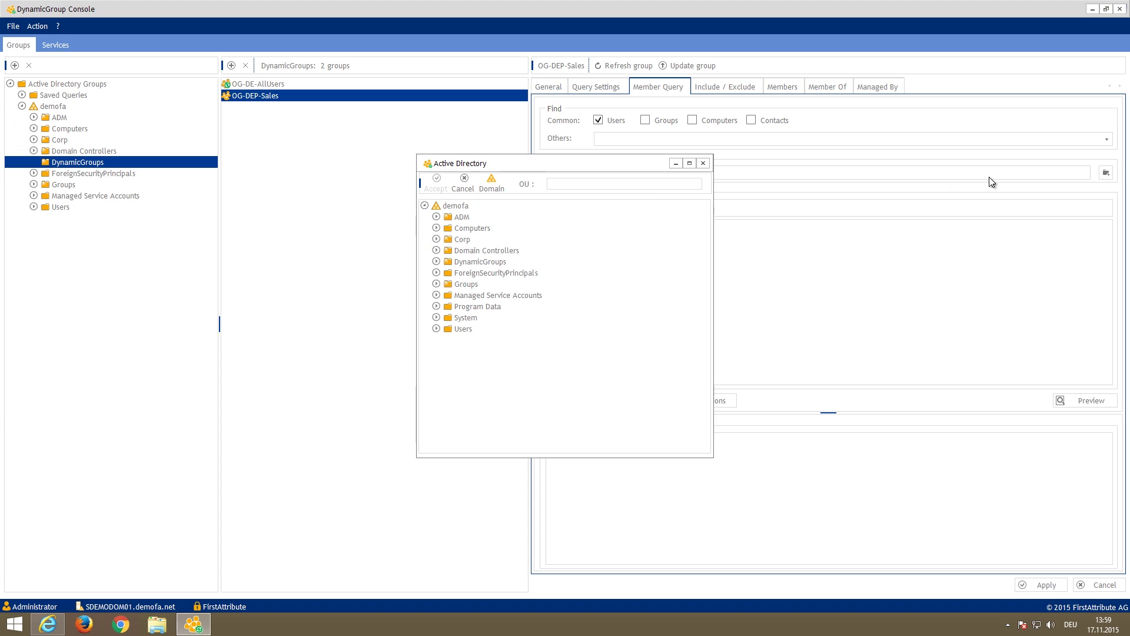
{"action": "left_click", "coordinate": [471, 228]}
{"action": "double_click", "coordinate": [462, 239]}
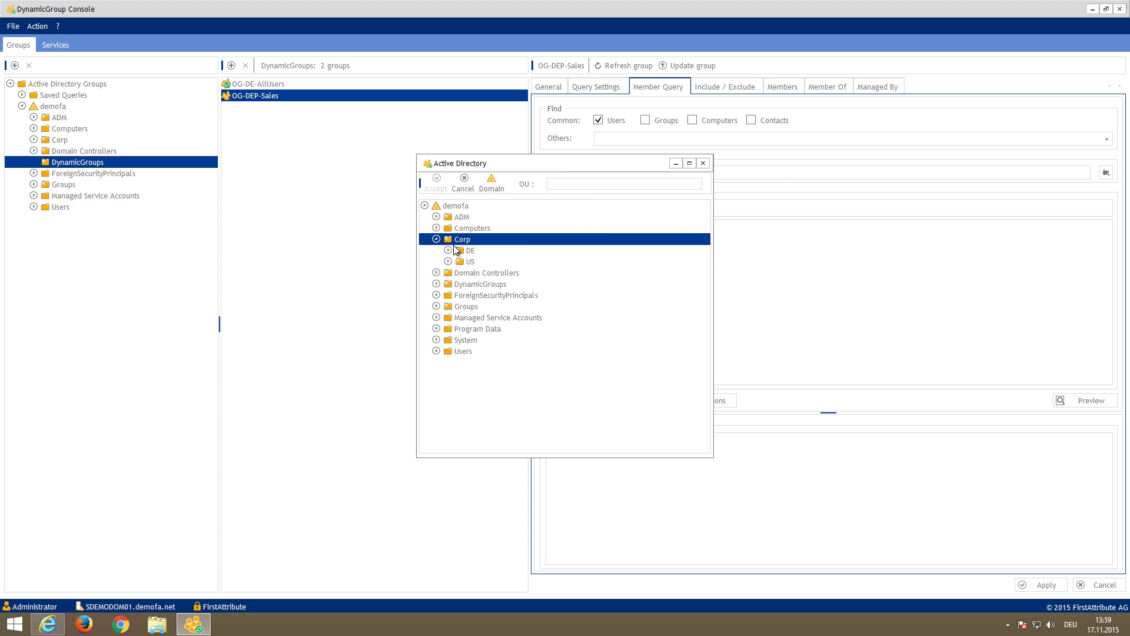
{"action": "left_click", "coordinate": [470, 251]}
{"action": "left_click", "coordinate": [462, 239]}
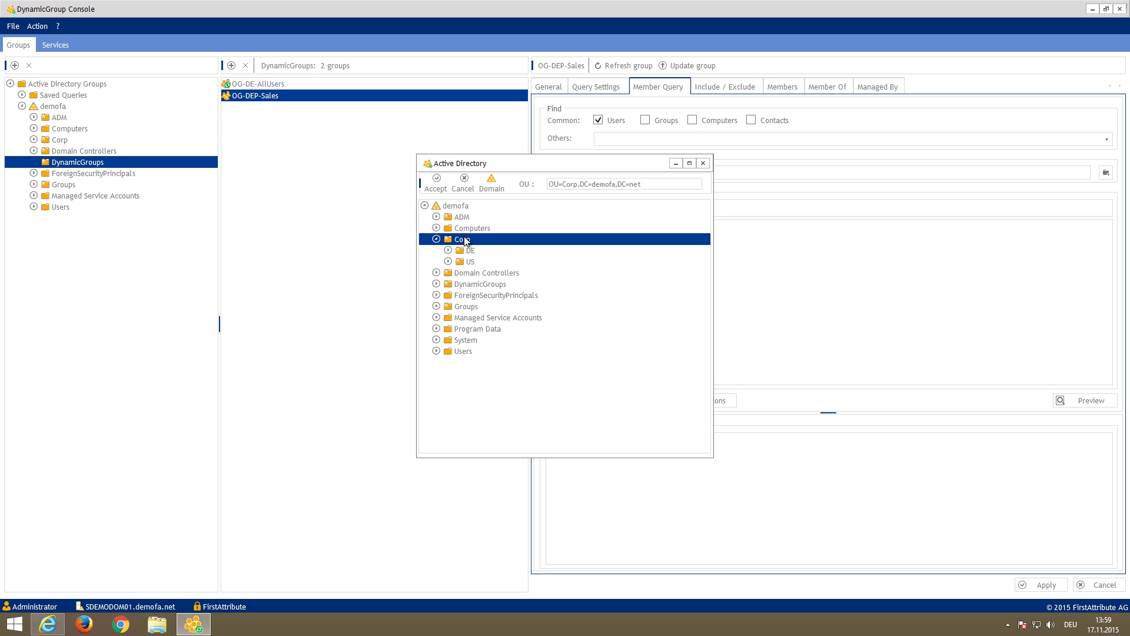
{"action": "left_click", "coordinate": [435, 187]}
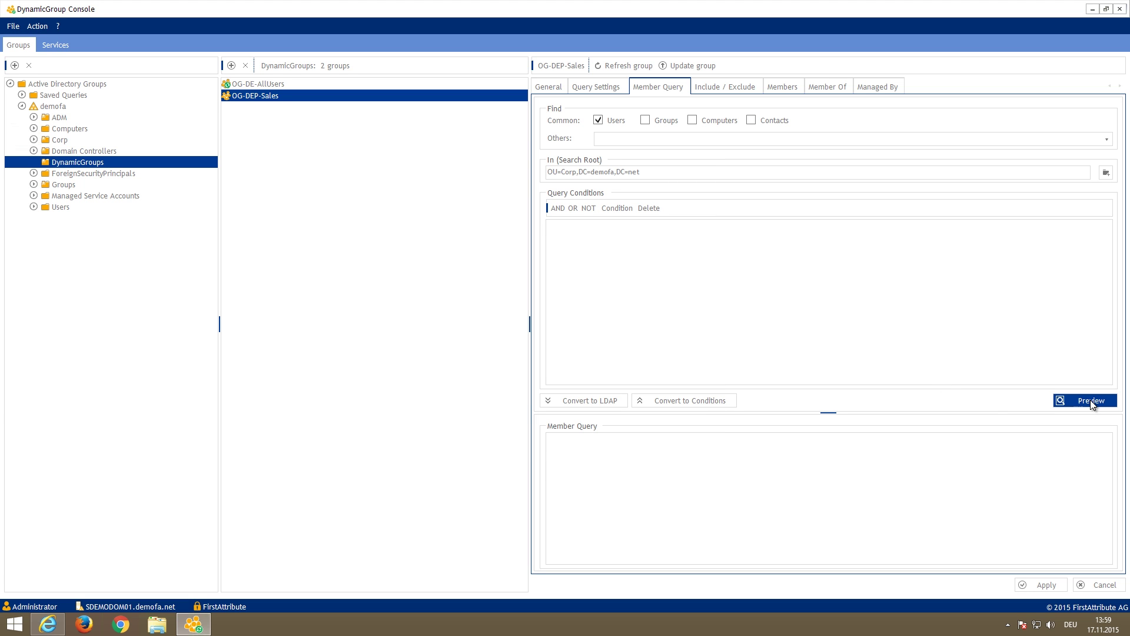
{"action": "left_click", "coordinate": [1091, 401]}
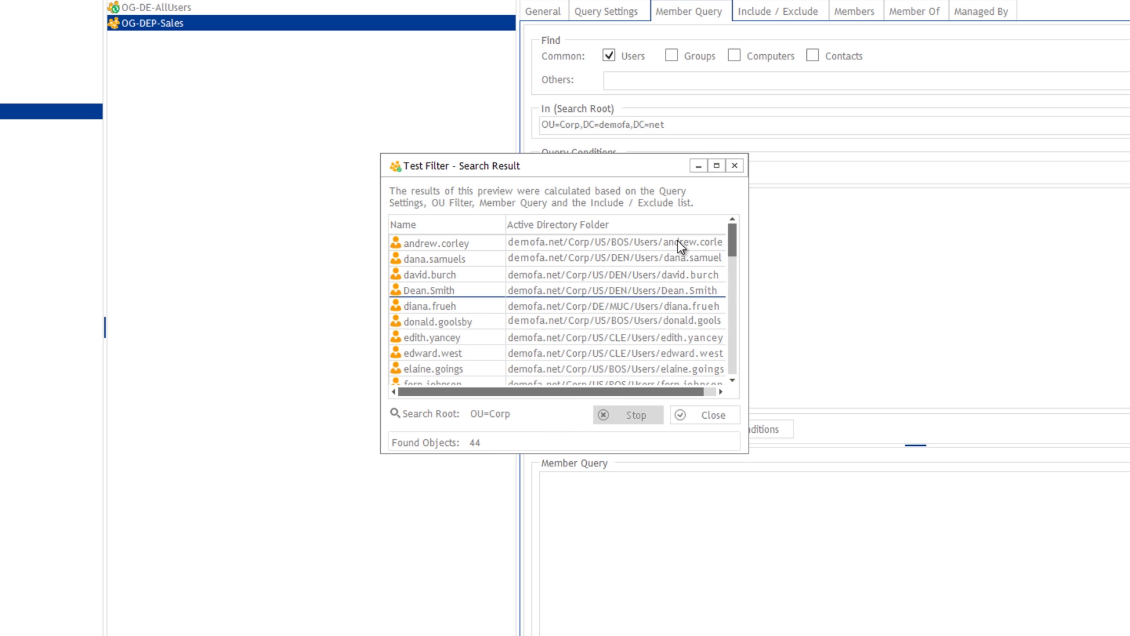
{"action": "left_click", "coordinate": [734, 166]}
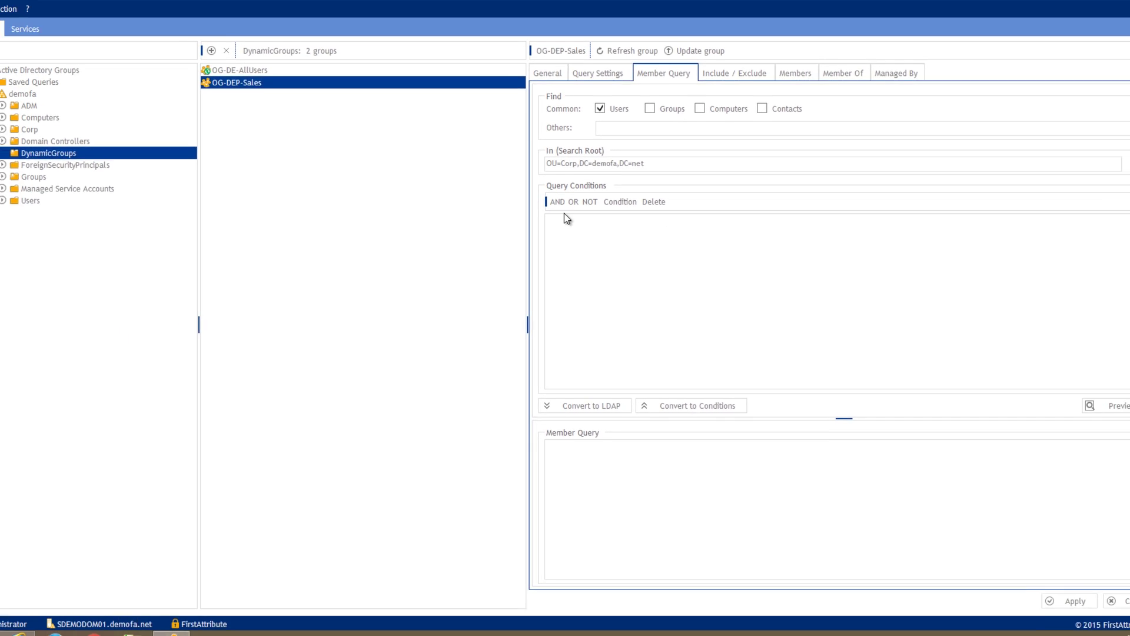
- Add an AND operator to the query conditions and place the condition "department is equal sale*" under it
{"action": "left_click", "coordinate": [557, 210]}
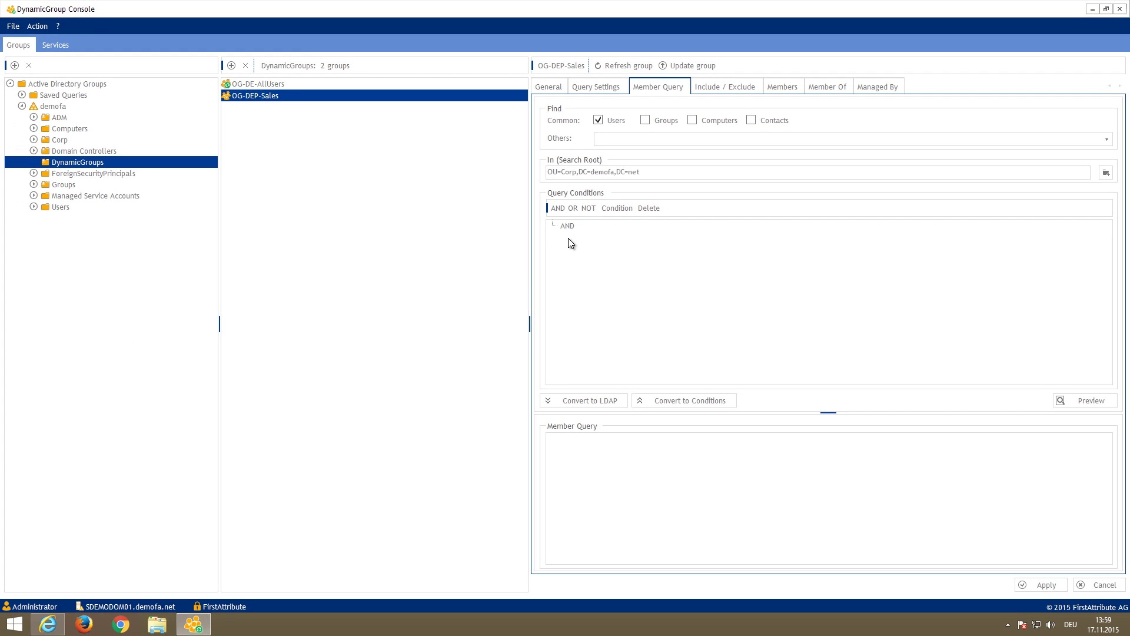
{"action": "left_click", "coordinate": [571, 229]}
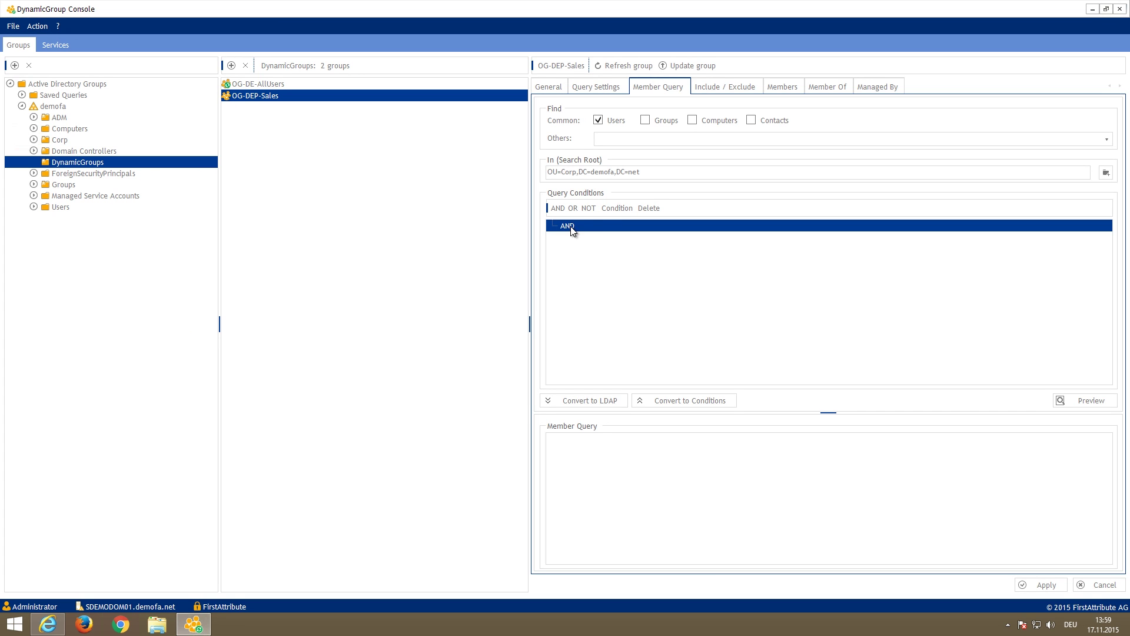
{"action": "left_click", "coordinate": [616, 209]}
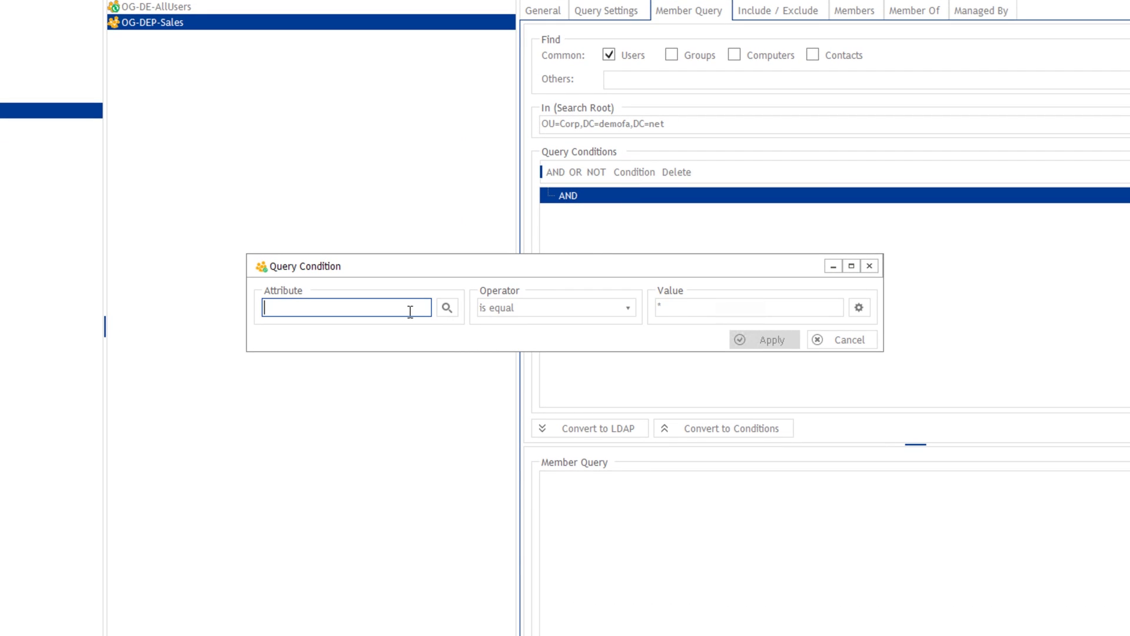
{"action": "type", "text": "dep"}
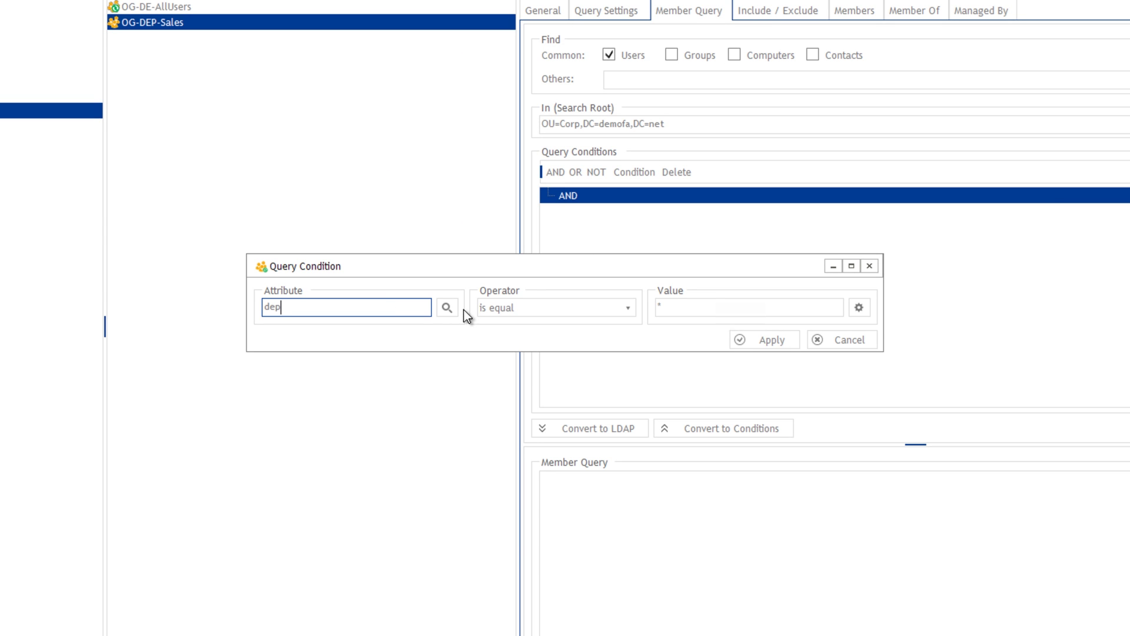
{"action": "left_click", "coordinate": [447, 309]}
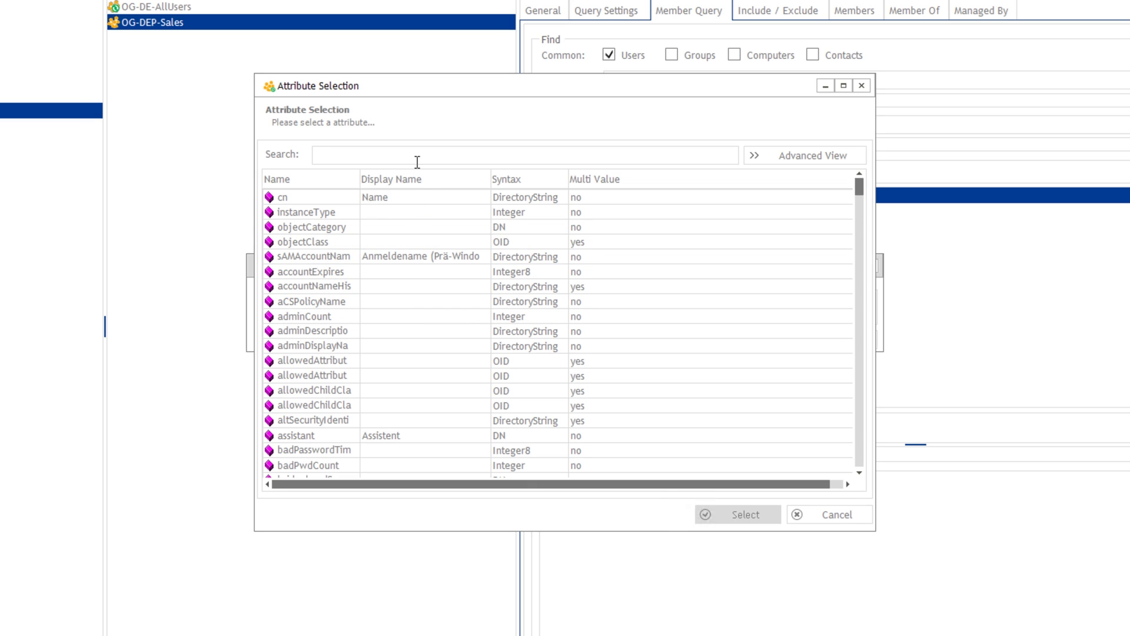
{"action": "left_click", "coordinate": [419, 155]}
{"action": "type", "text": "dep"}
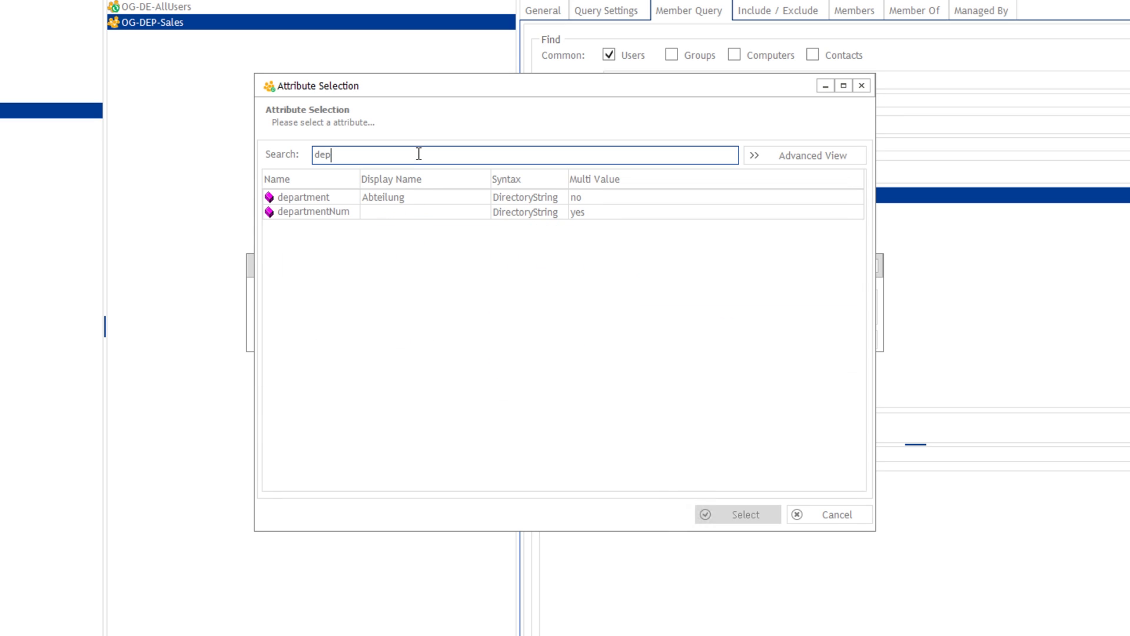
{"action": "double_click", "coordinate": [403, 200]}
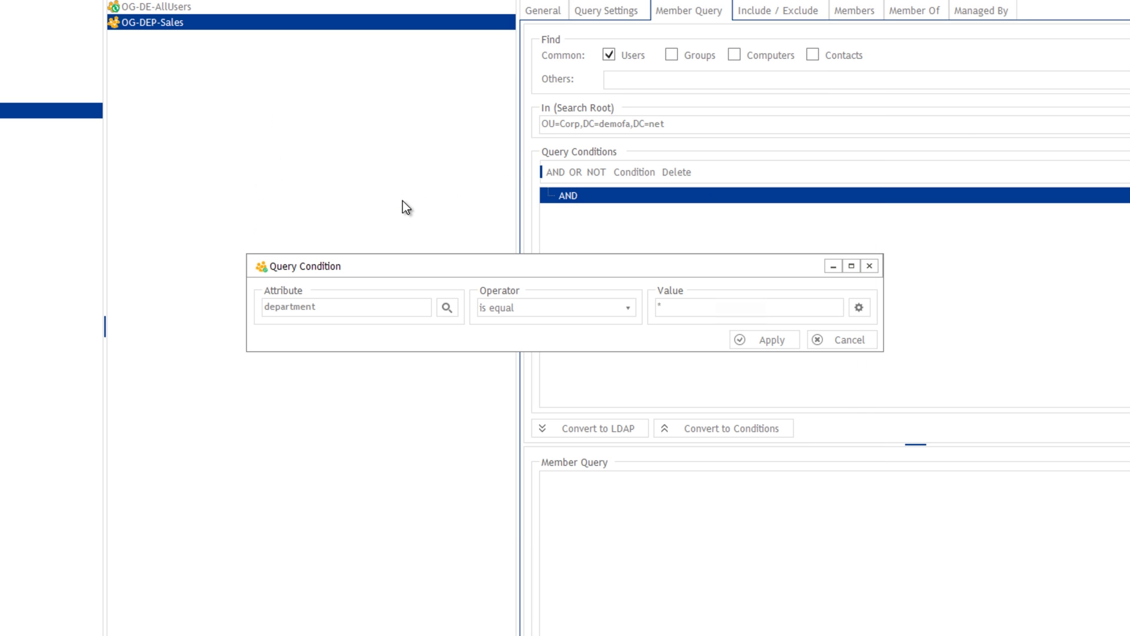
{"action": "left_click", "coordinate": [658, 307]}
{"action": "type", "text": "*"}
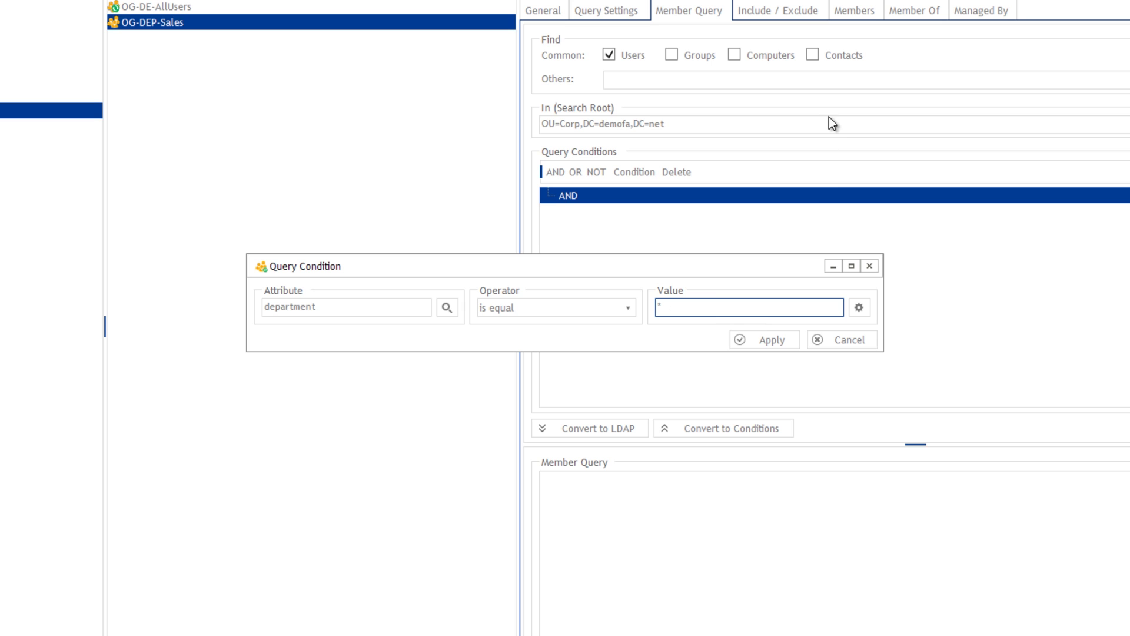
{"action": "type", "text": "sale"}
{"action": "left_click", "coordinate": [772, 345]}
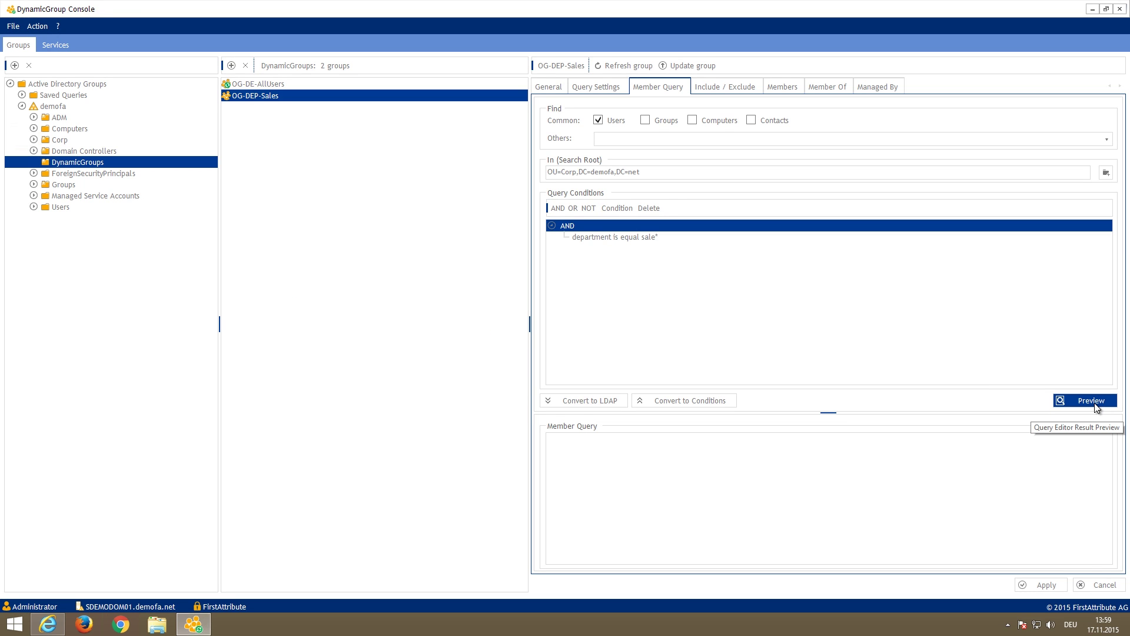
- Preview the users matched by the department condition and review the full list with their Active Directory folders
{"action": "left_click", "coordinate": [1094, 403]}
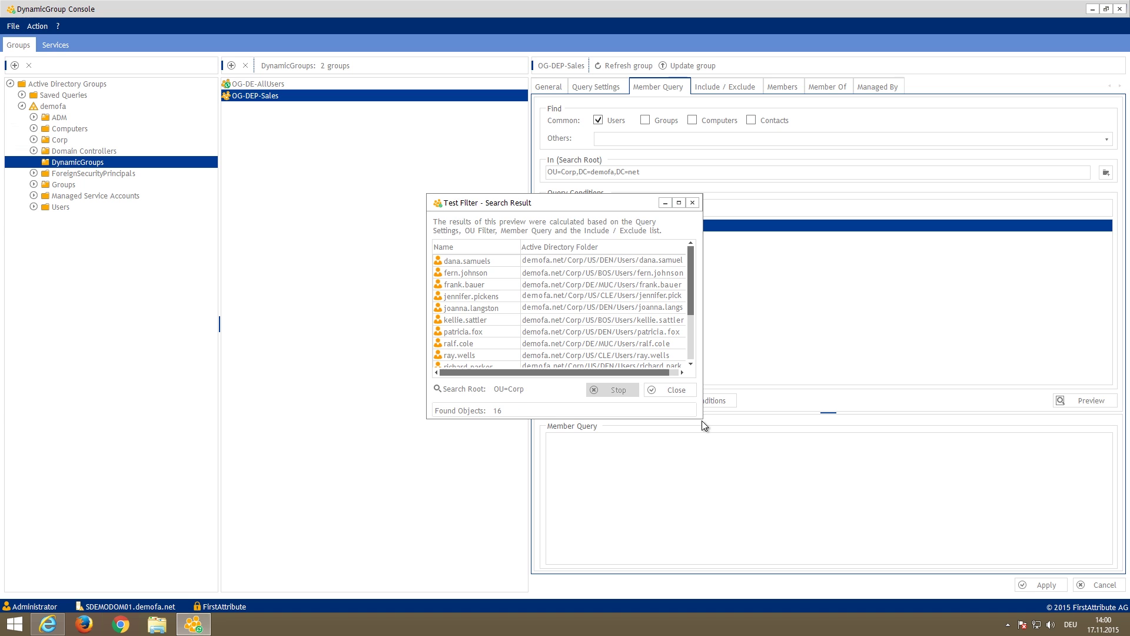
{"action": "left_click_drag", "start_coordinate": [700, 417], "coordinate": [775, 550]}
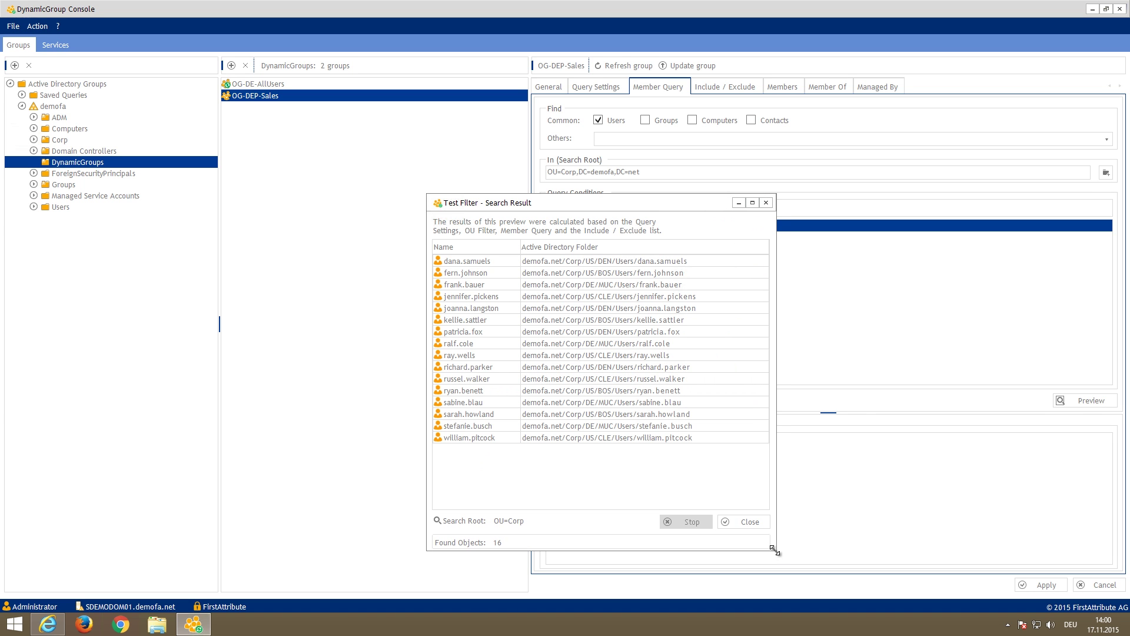
{"action": "left_click_drag", "start_coordinate": [589, 437], "coordinate": [580, 261]}
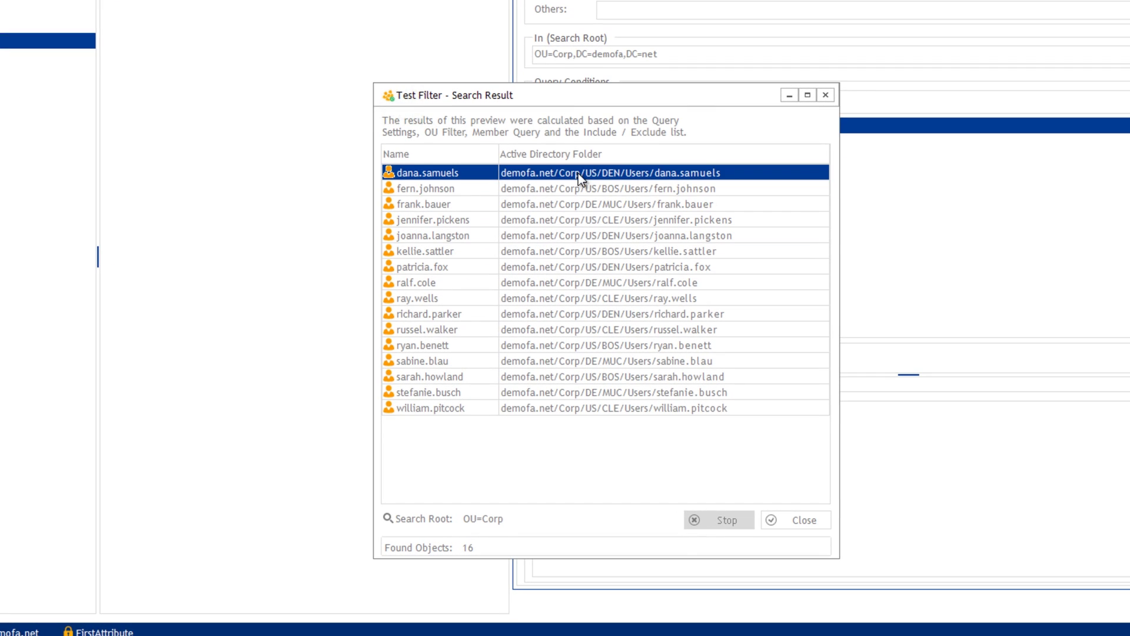
{"action": "mouse_move", "coordinate": [588, 175]}
{"action": "left_mouse_down"}
{"action": "mouse_move", "coordinate": [596, 224]}
{"action": "mouse_move", "coordinate": [584, 292]}
{"action": "mouse_move", "coordinate": [514, 481]}
{"action": "left_mouse_up"}
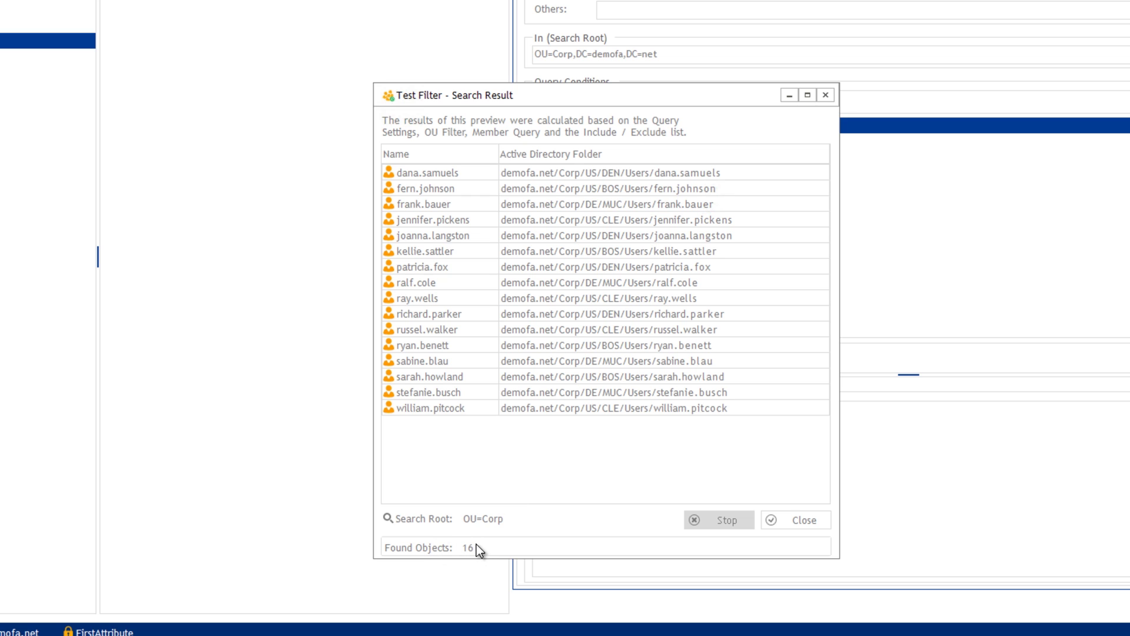
{"action": "left_click", "coordinate": [791, 520]}
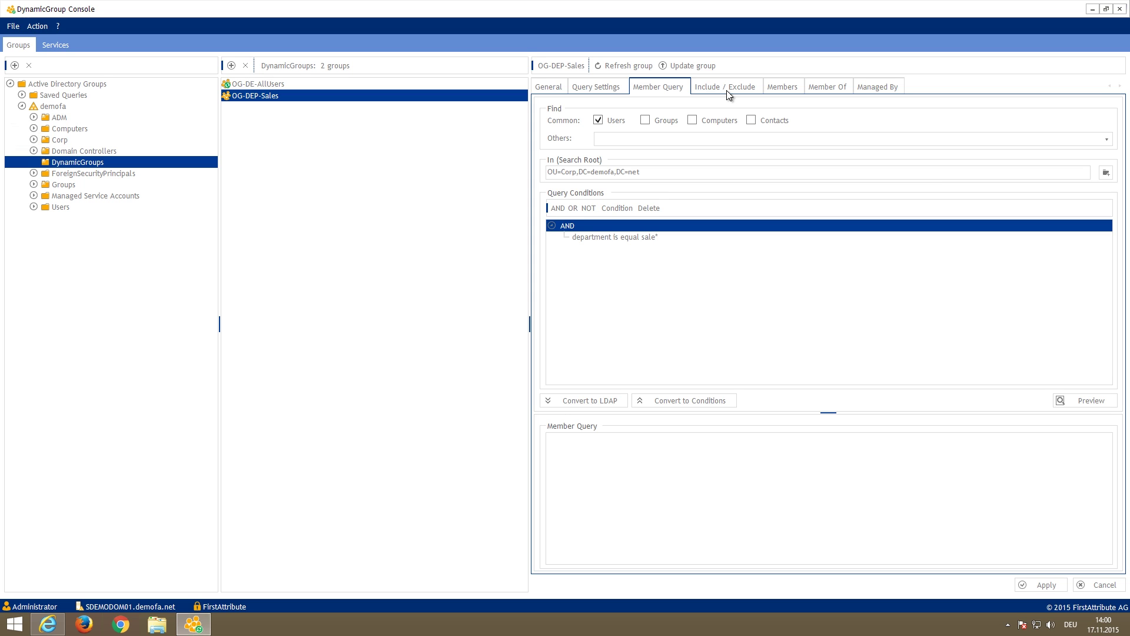
- Search for a user by first name, add the found user to the group's Include List, and save the group data
{"action": "left_click", "coordinate": [729, 93]}
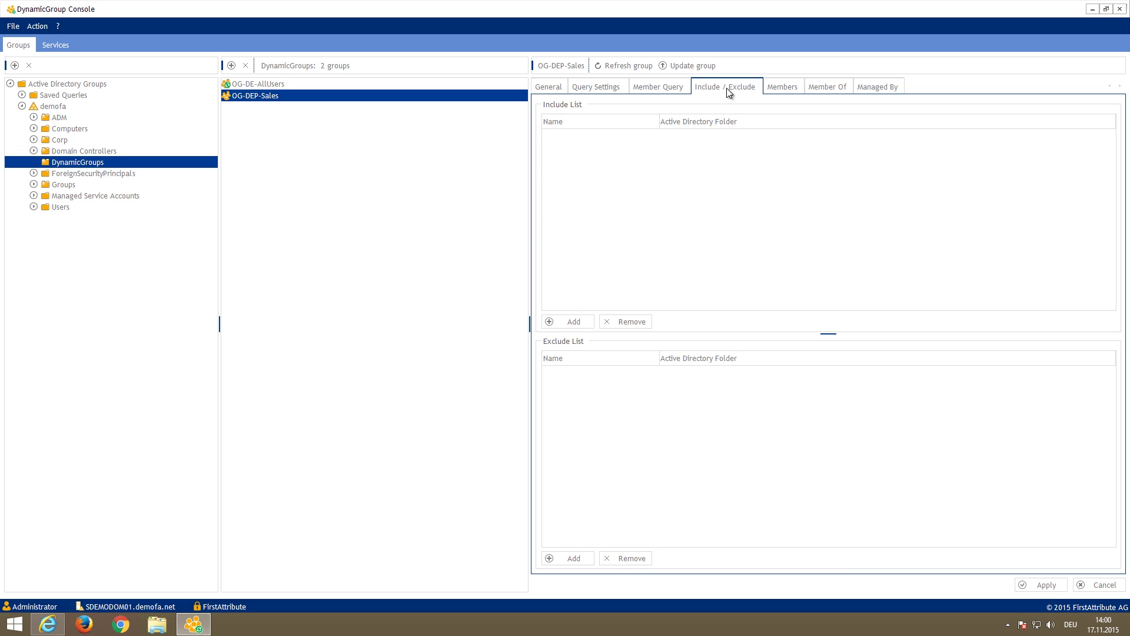
{"action": "left_click", "coordinate": [570, 326]}
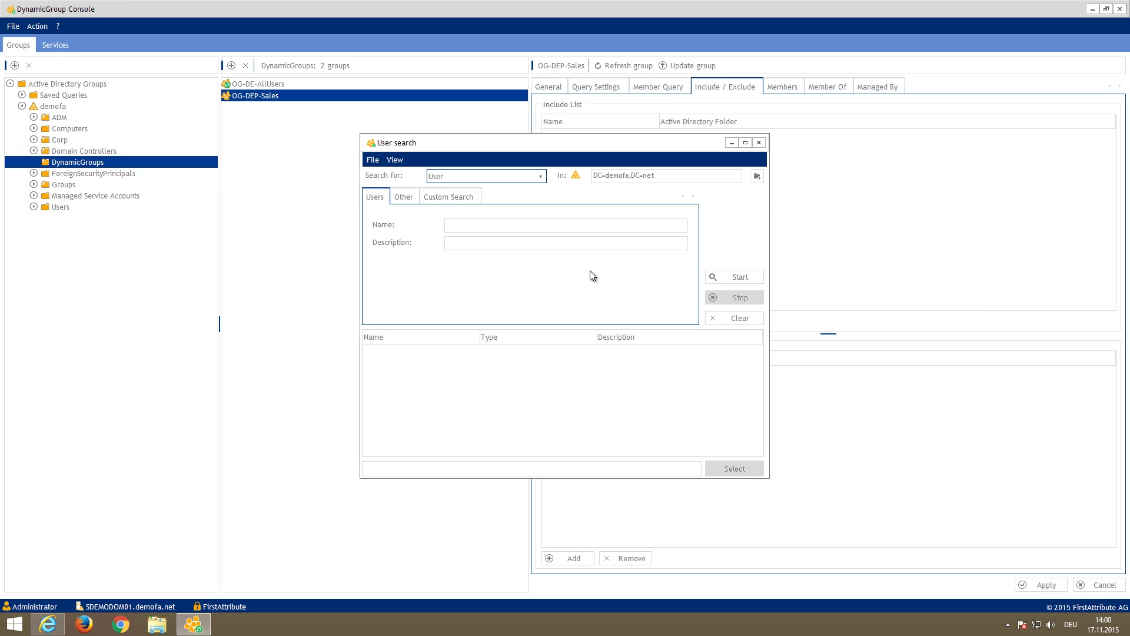
{"action": "left_click", "coordinate": [490, 225]}
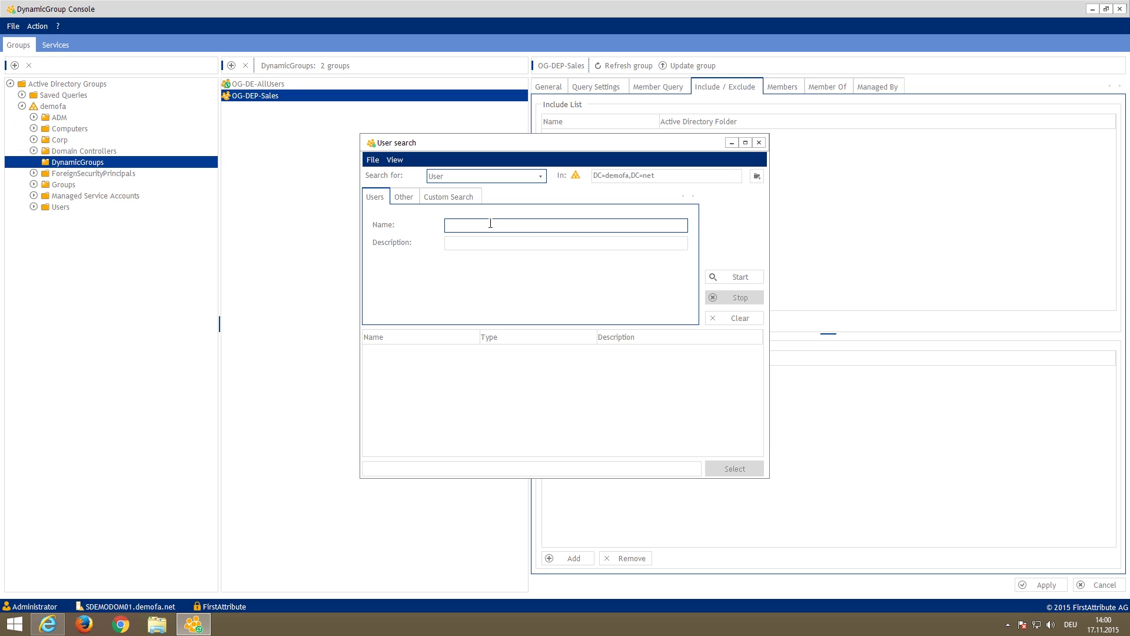
{"action": "type", "text": "isabelle"}
{"action": "left_click", "coordinate": [735, 282]}
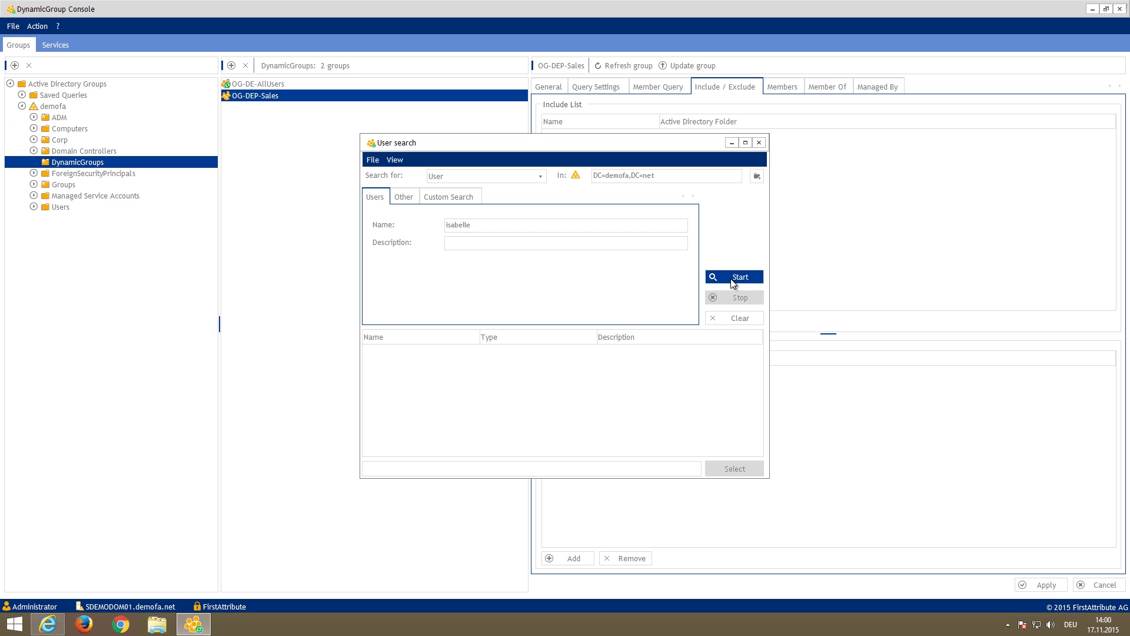
{"action": "left_click", "coordinate": [502, 354]}
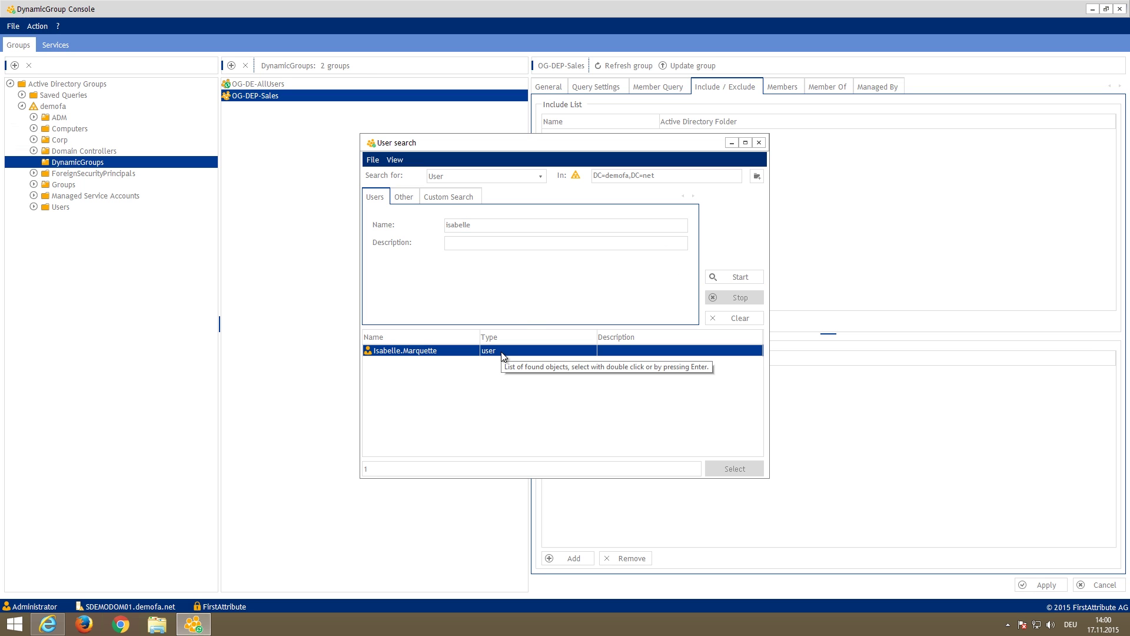
{"action": "left_click", "coordinate": [503, 353]}
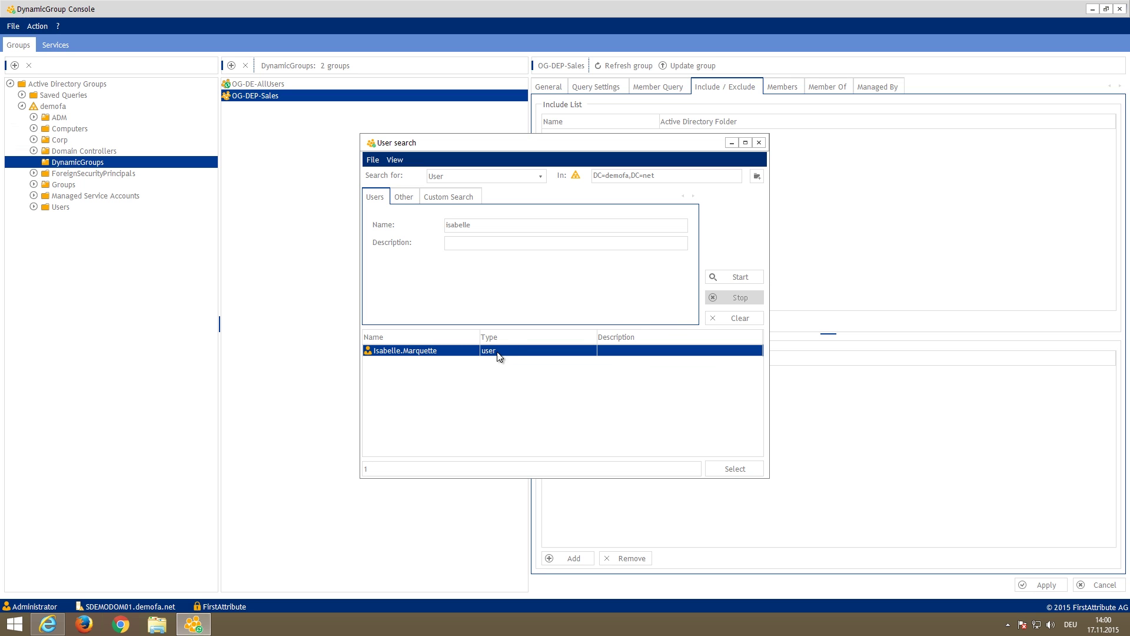
{"action": "double_click", "coordinate": [498, 355]}
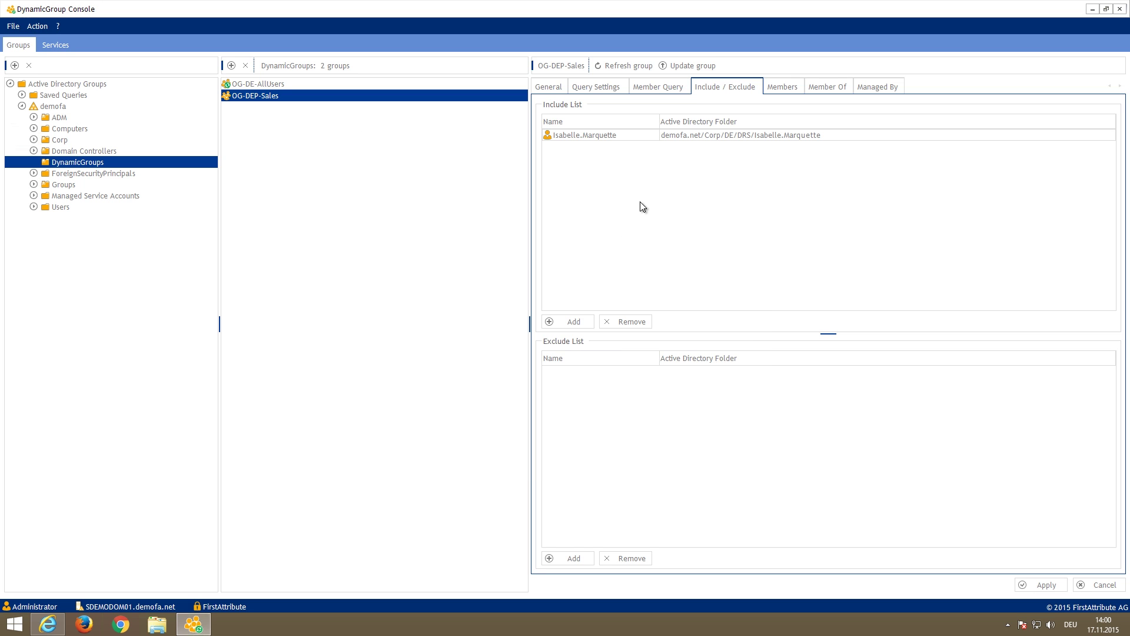
{"action": "left_click", "coordinate": [1047, 584]}
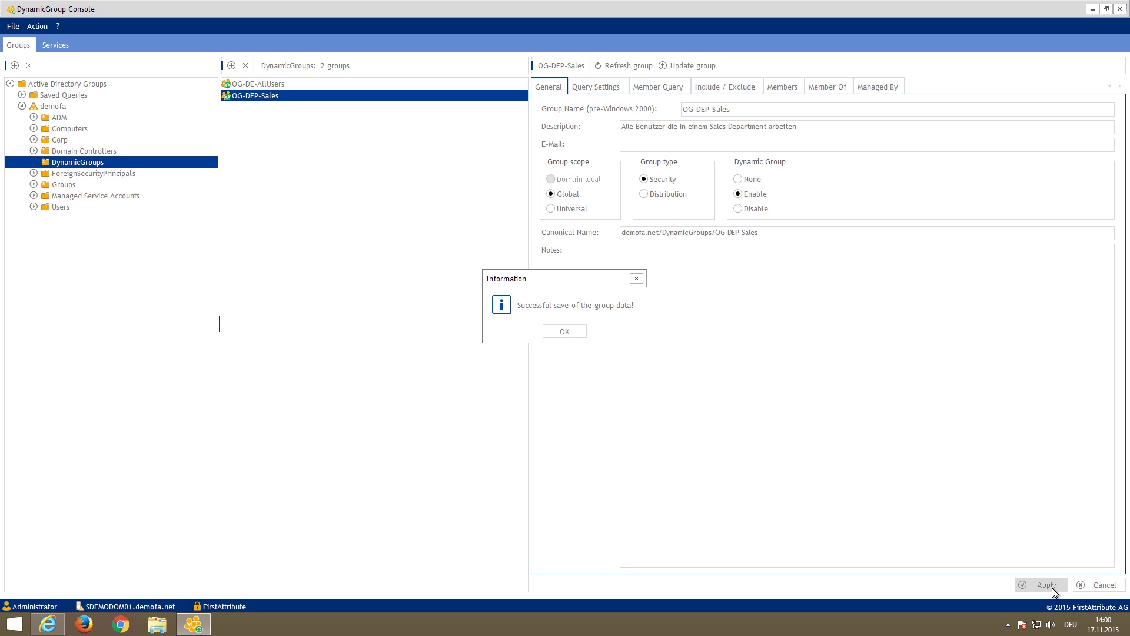
{"action": "left_click", "coordinate": [578, 333]}
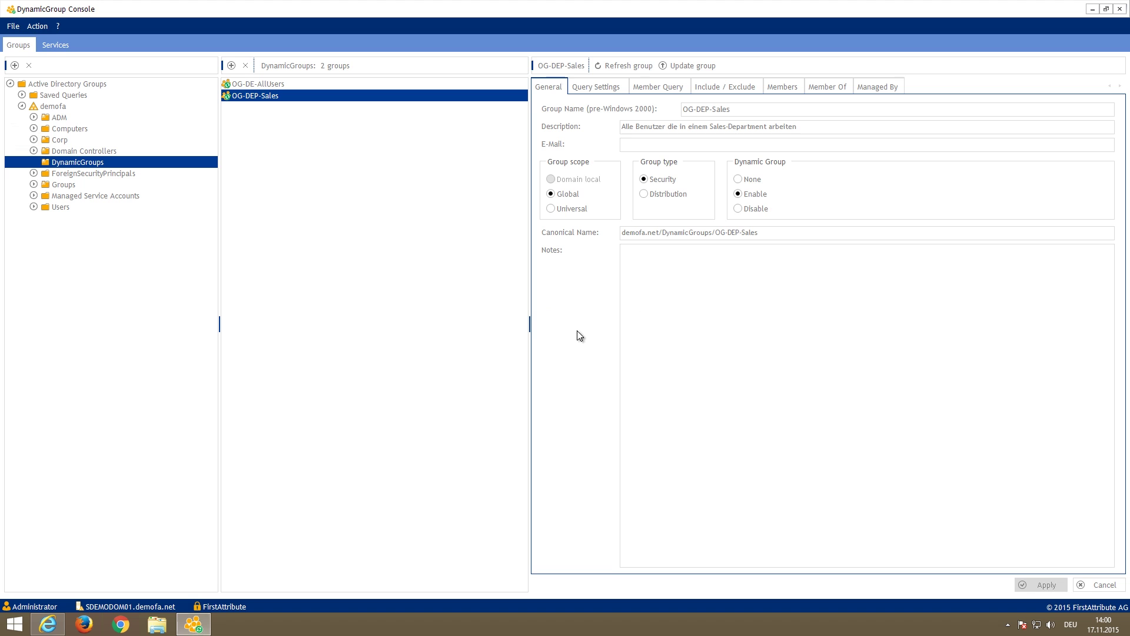
- Update the membership of the OG-DEP-Sales group and display its members list
{"action": "left_click", "coordinate": [777, 89]}
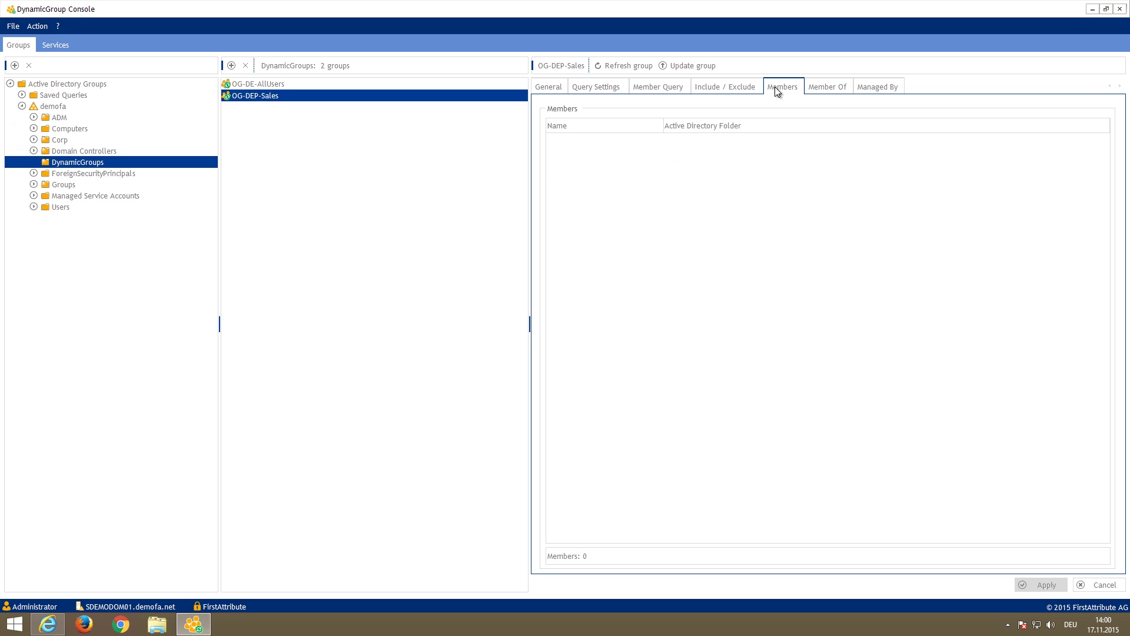
{"action": "left_click", "coordinate": [700, 66]}
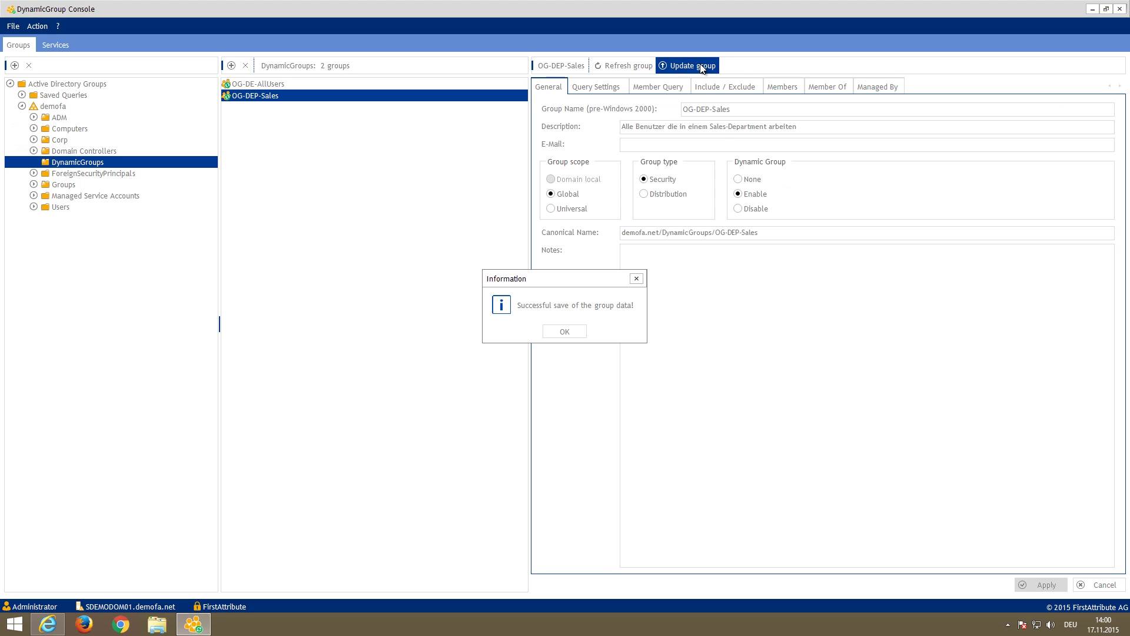
{"action": "left_click", "coordinate": [578, 331]}
{"action": "left_click", "coordinate": [781, 87]}
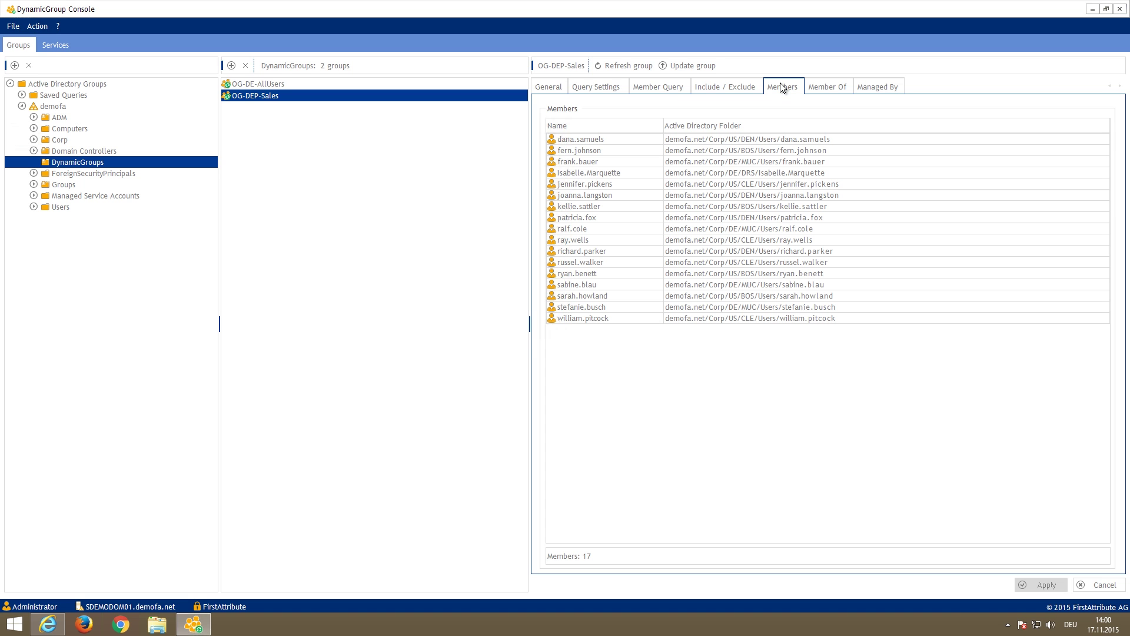